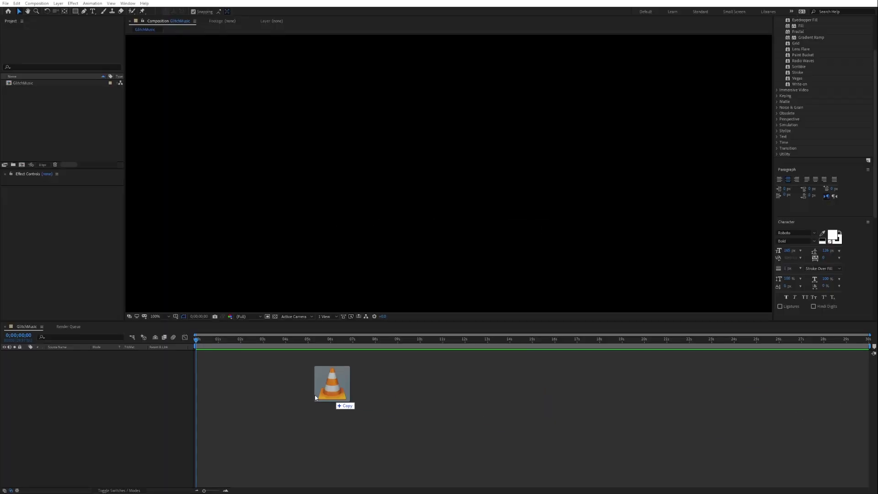
- Add the music track to GlitchMusic, convert it to Audio Amplitude keyframes, and start a text layer
drag(377, 394, 66, 357)
right_click(67, 358)
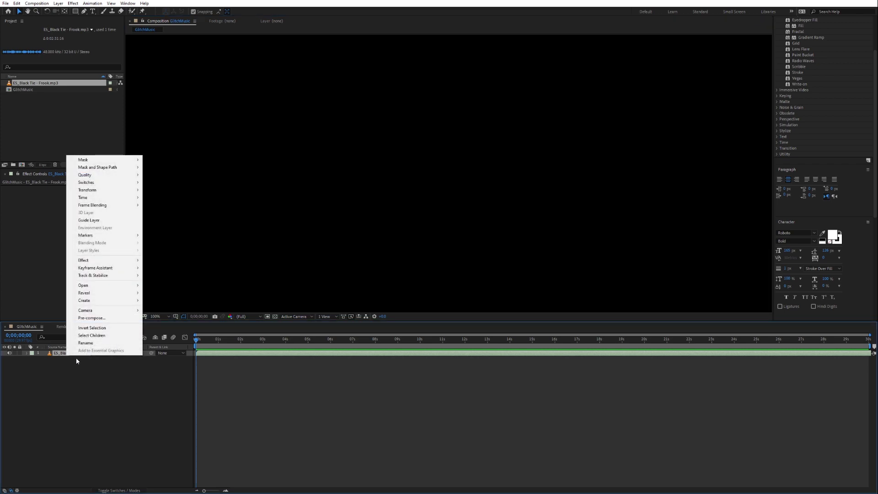
mouse_move(95, 268)
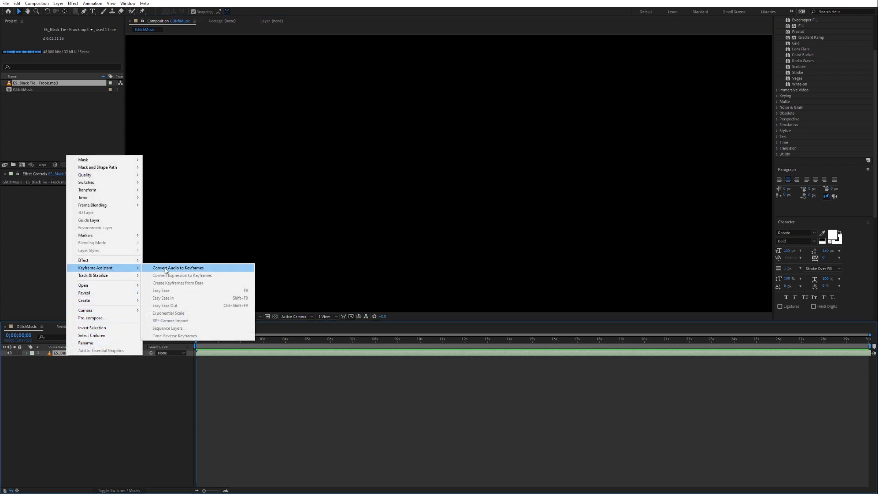
click(166, 268)
key(ctrl+t)
click(412, 195)
text(REACT)
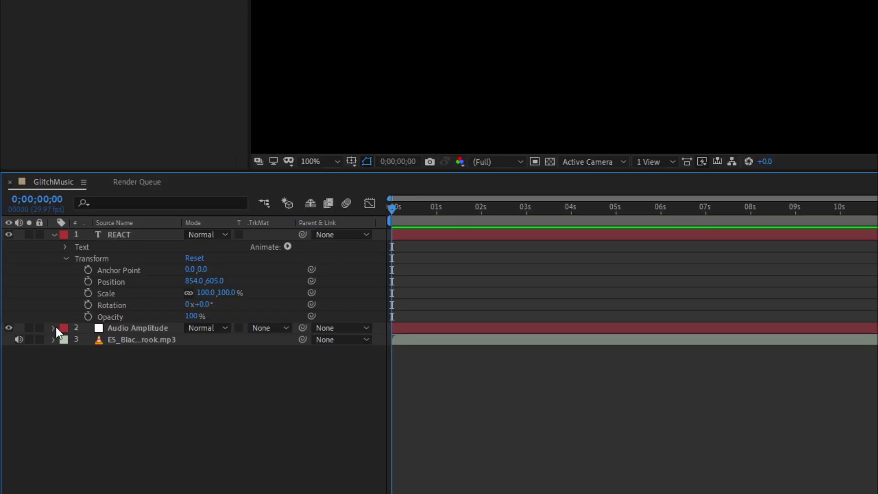
- Pick-whip REACT's Scale to the Audio Amplitude layer's Effects > Both Channels Slider
click(54, 328)
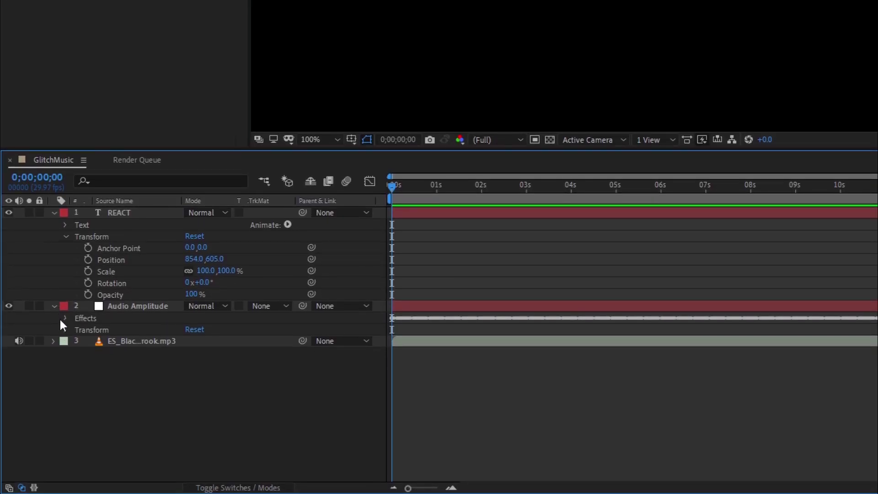
click(66, 318)
click(78, 353)
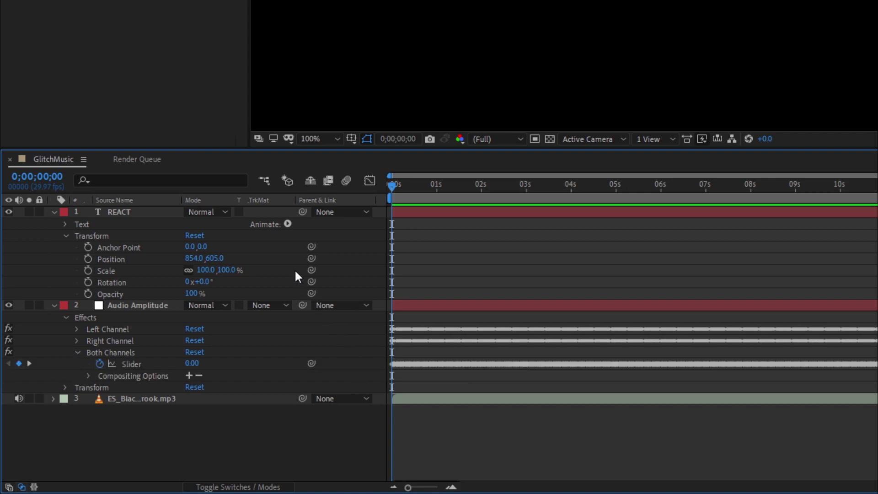
drag(311, 270, 115, 364)
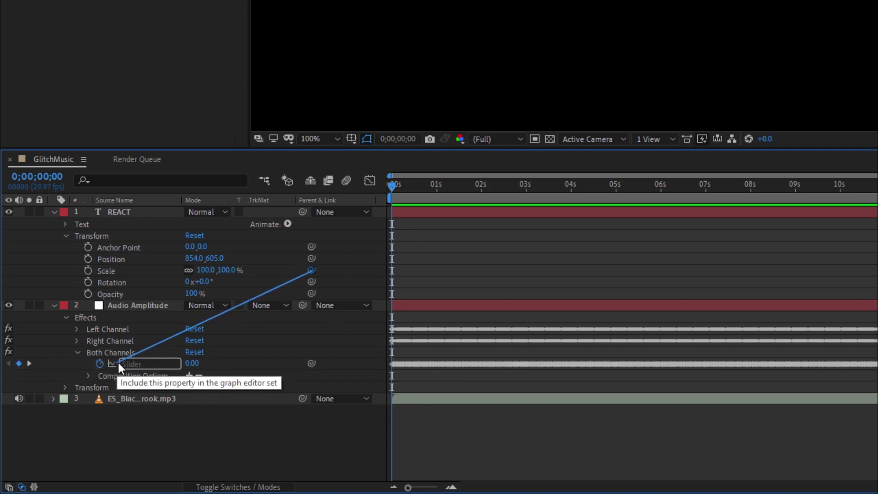
- Open REACT's Scale expression for editing with the cursor placed before thisComp
click(75, 271)
click(439, 282)
click(41, 267)
click(102, 267)
text(linear)
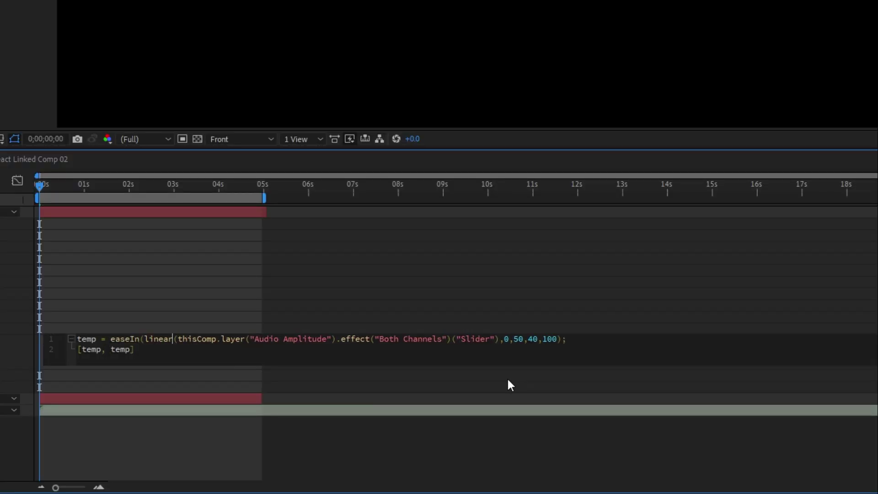
- Replace the 40 and 100 scale limits with MinSize/MaxSize slider references, then raise MaxSize
key(ctrl+Right)
key(ctrl+Right)
key(ctrl+Right)
key(Delete)
key(Delete)
text(0,1), 40)
key(Right)
key(Right)
key(Right)
double_click(562, 338)
text(effect("MinSize")("Sli)
key(Return)
key(Right)
key(Right)
key(ctrl+shift+Right)
text(effect("MaxSize")
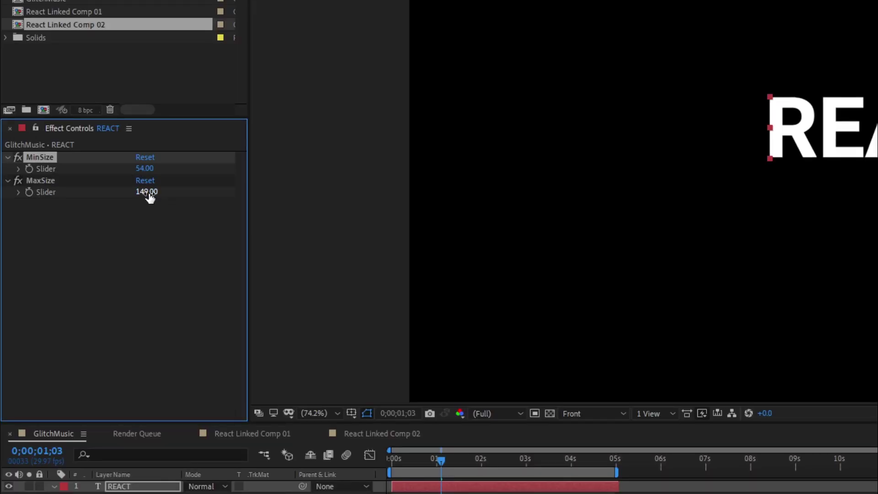
drag(147, 197, 139, 194)
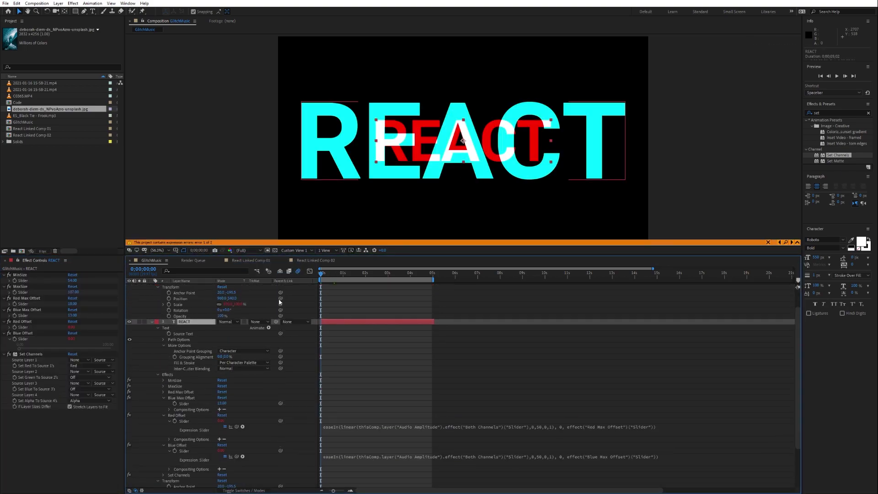
text(thisComp.layer("REACT ").transform.position[1];)
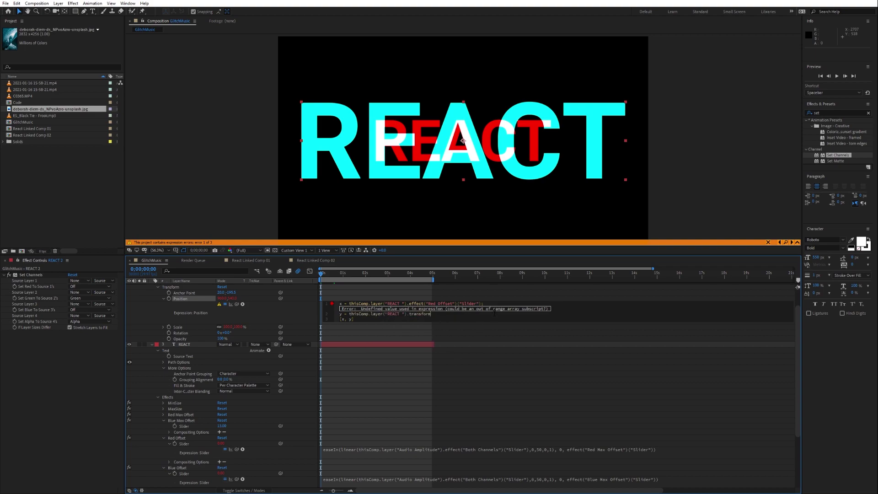